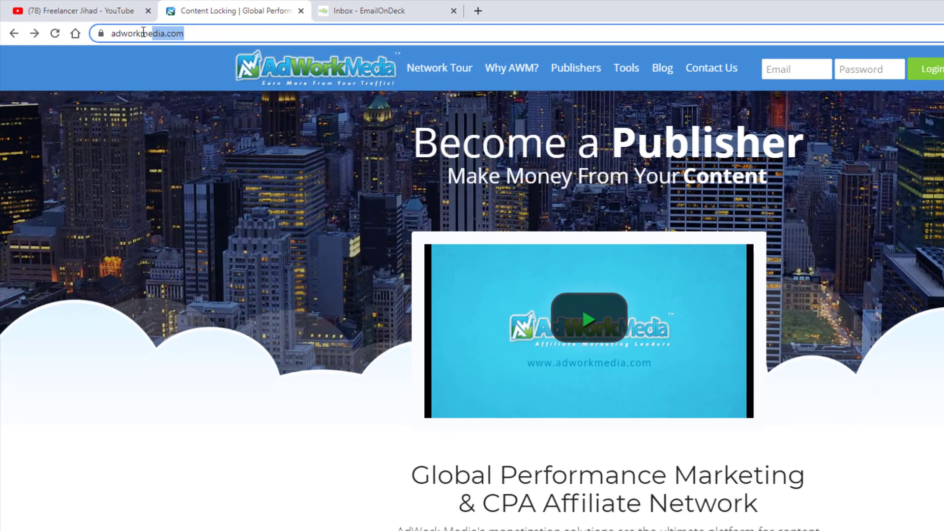
- Go from the AdWork Media home page to the Publisher Sign Up page and scroll through it
click(89, 25)
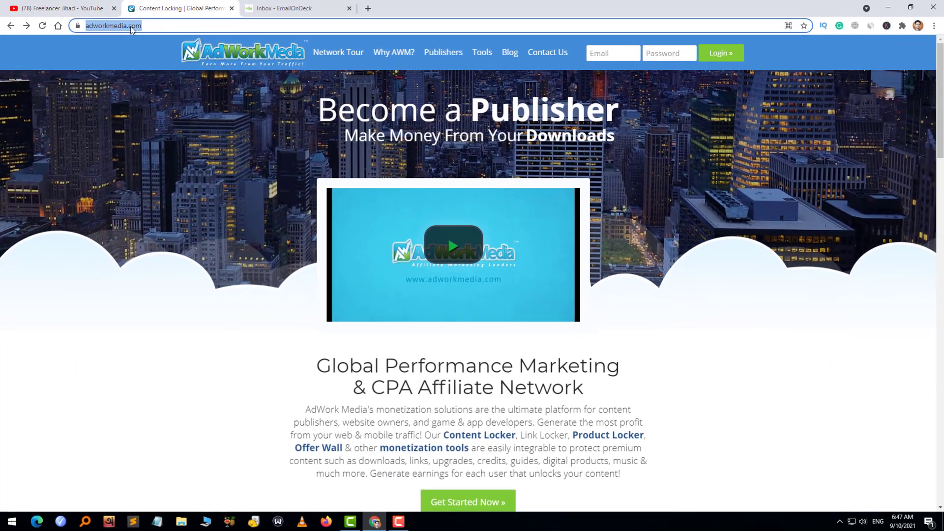
click(282, 241)
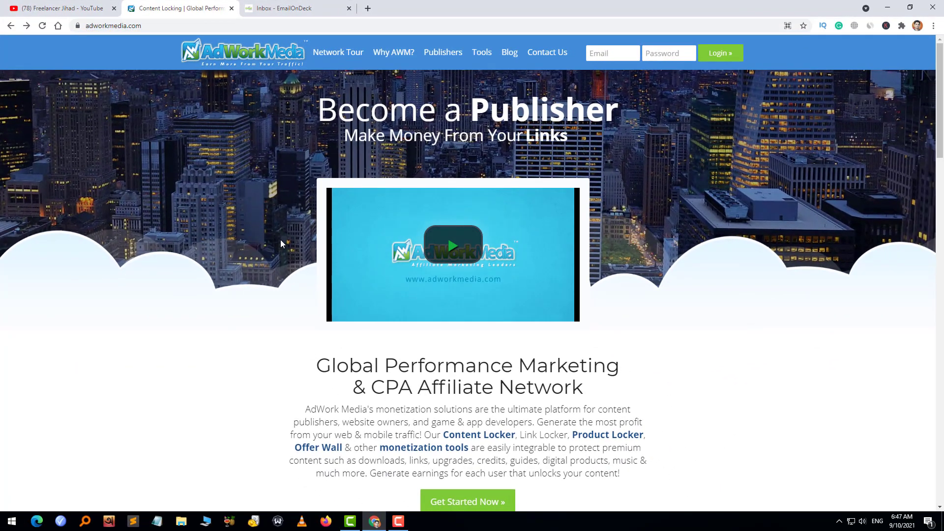
scroll(418, 299, down, 5)
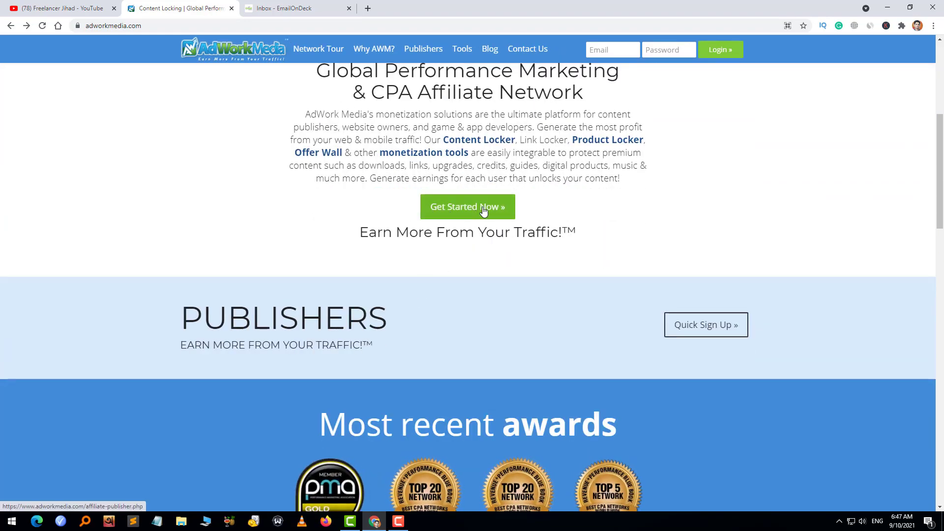
click(484, 210)
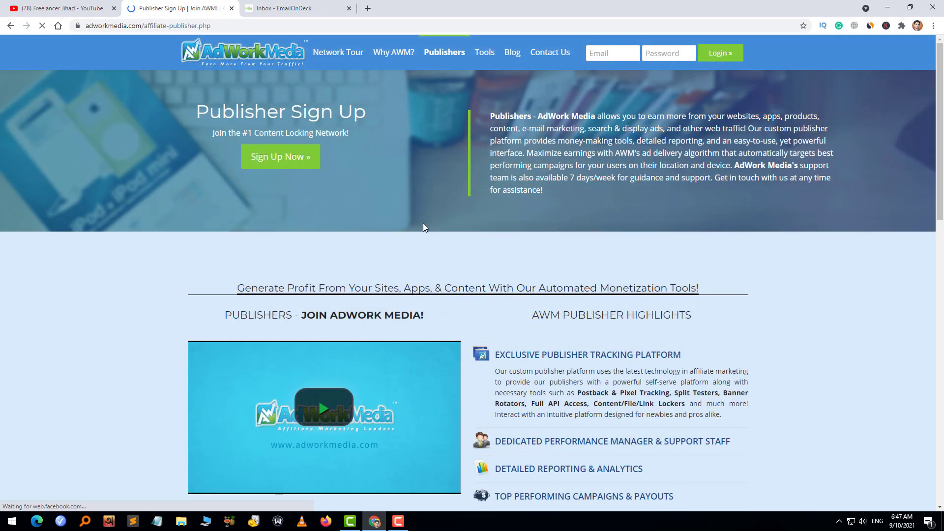
scroll(421, 231, down, 4)
scroll(419, 239, down, 4)
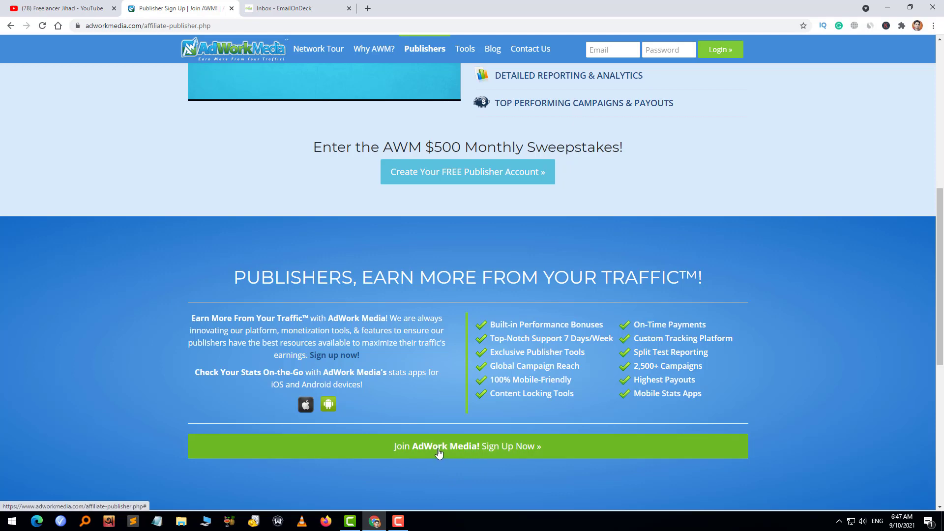
- Jump down to the free publisher account registration form
click(490, 448)
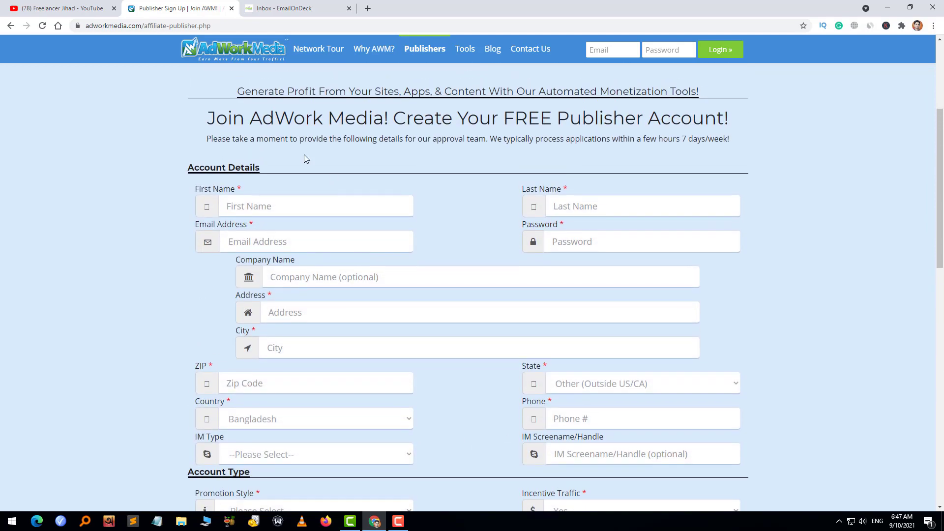
drag(190, 119, 721, 127)
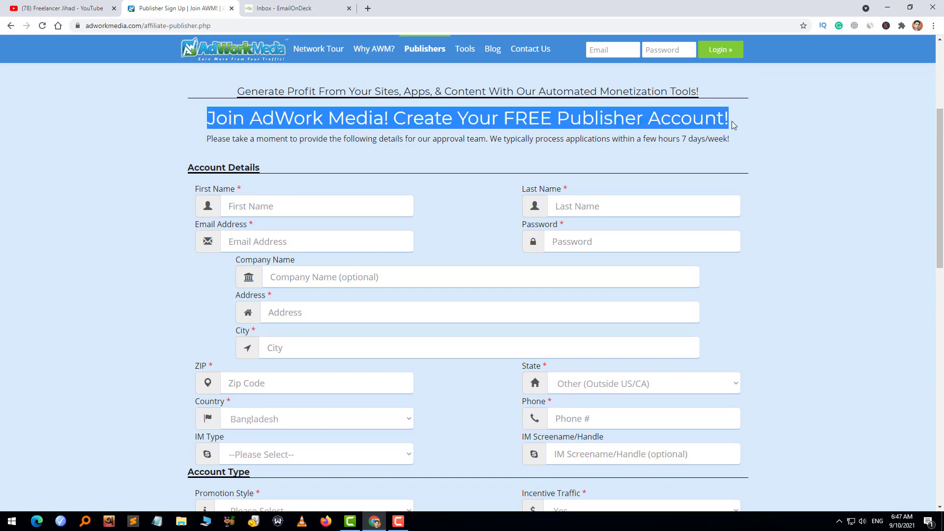
click(801, 139)
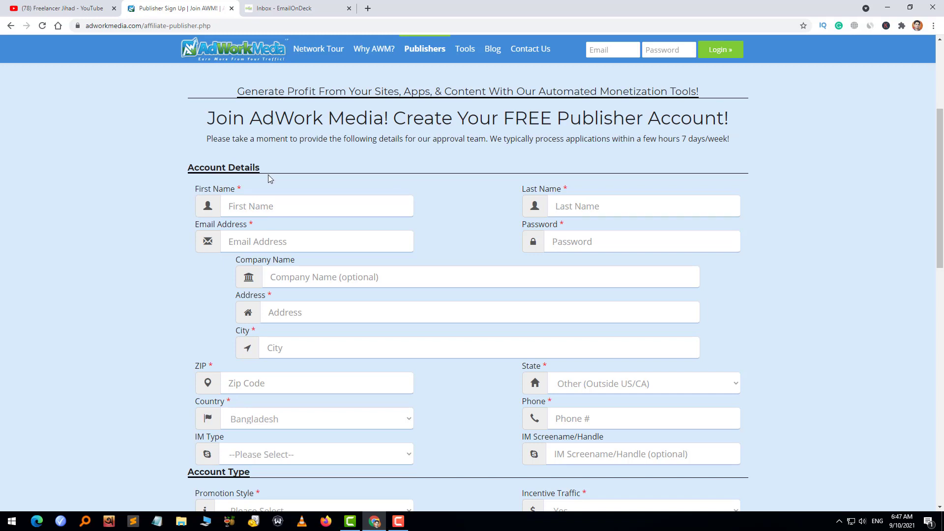
click(261, 205)
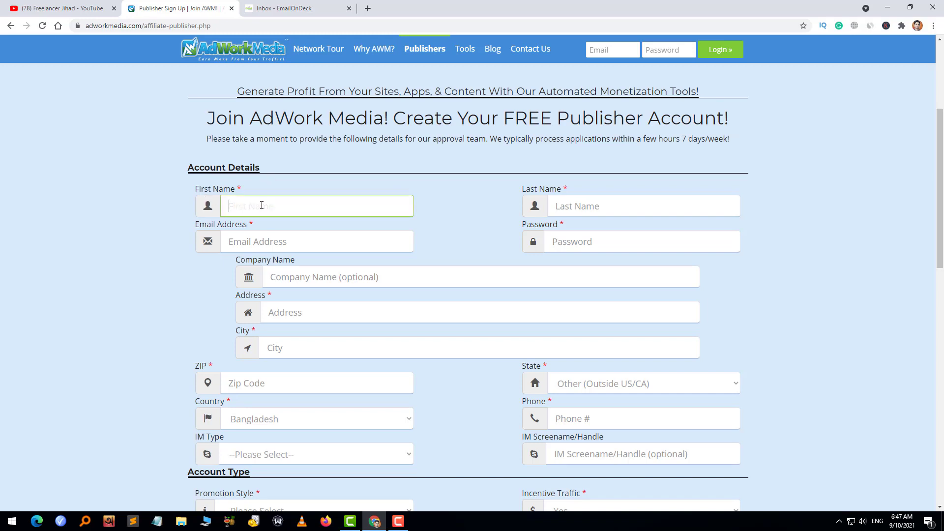
click(173, 203)
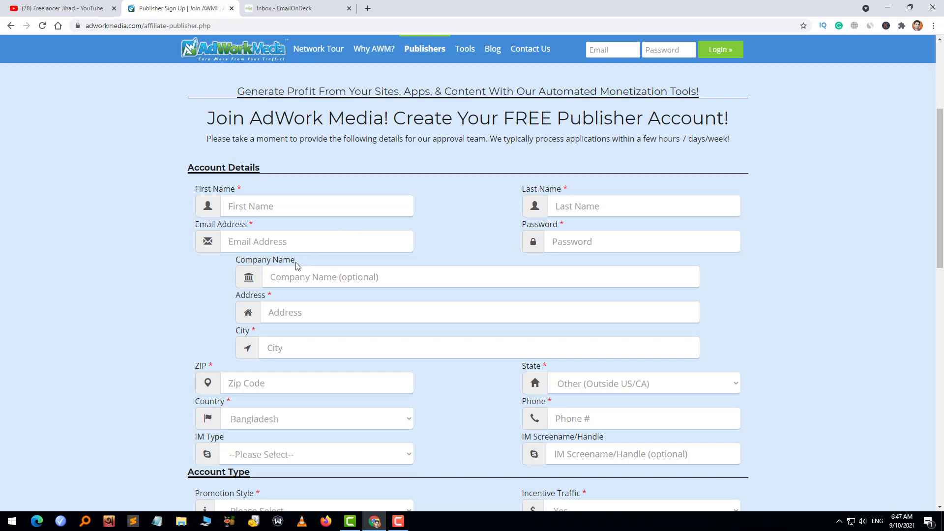
- Enter the applicant's first name and last name in the registration form
click(298, 280)
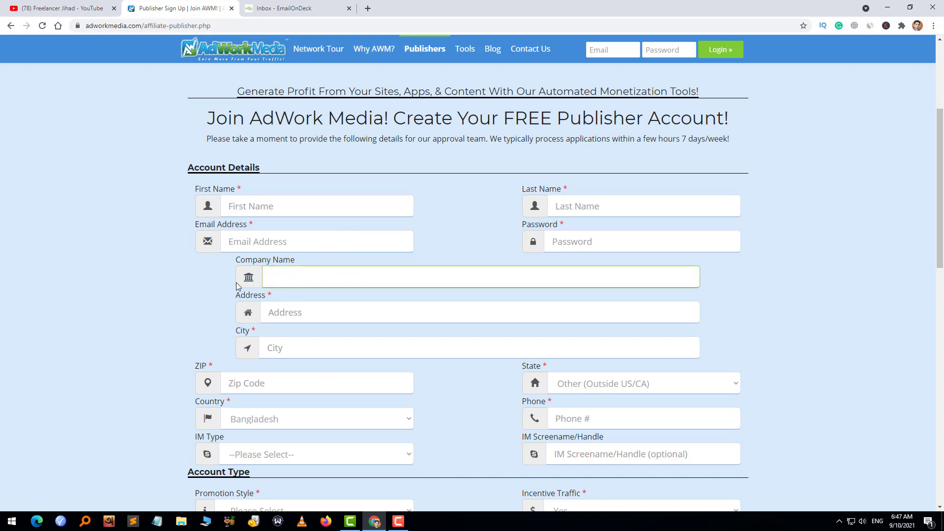
click(264, 207)
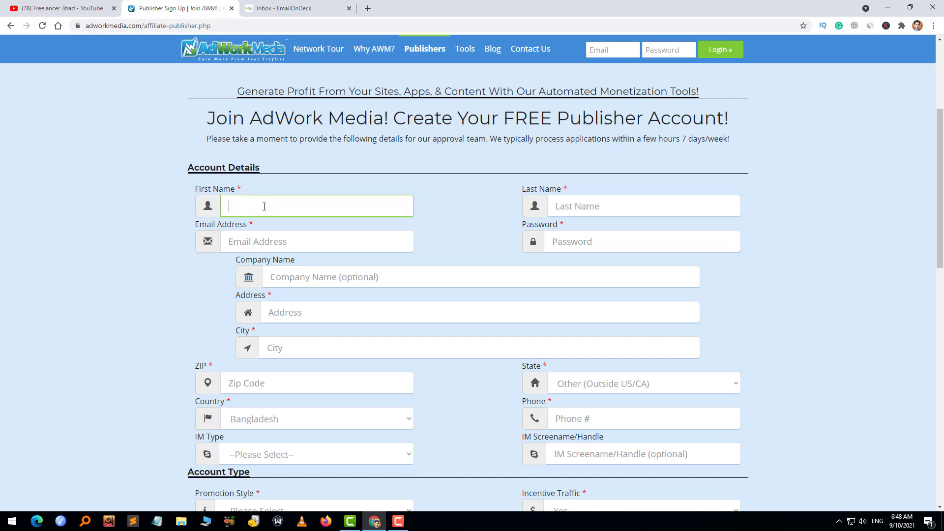
click(580, 207)
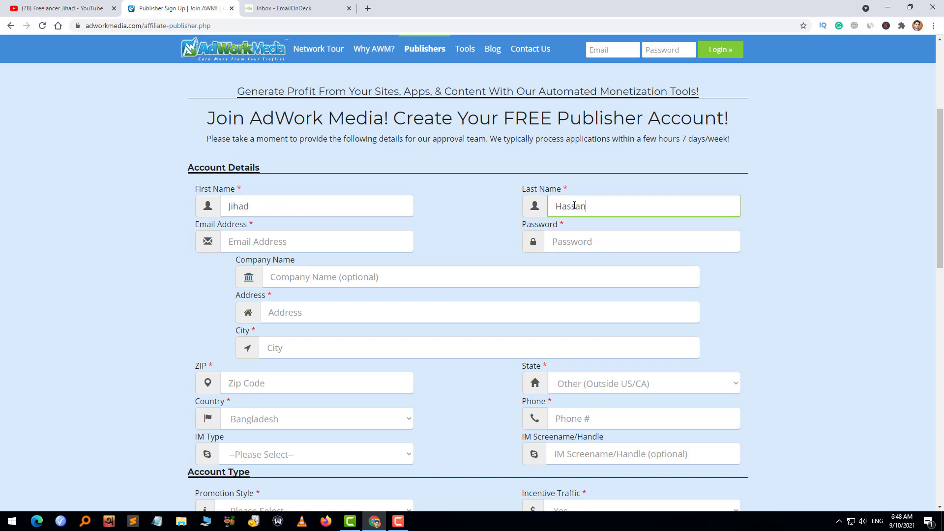
click(456, 229)
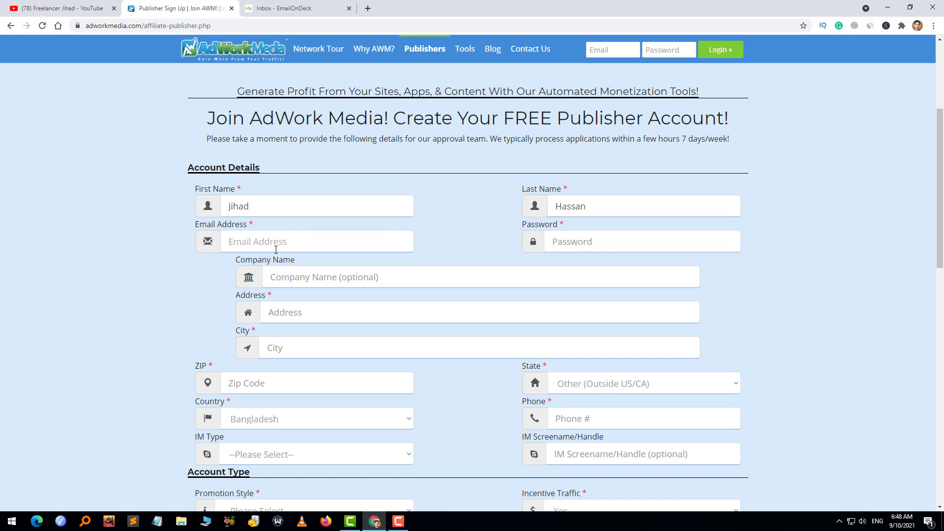
click(286, 250)
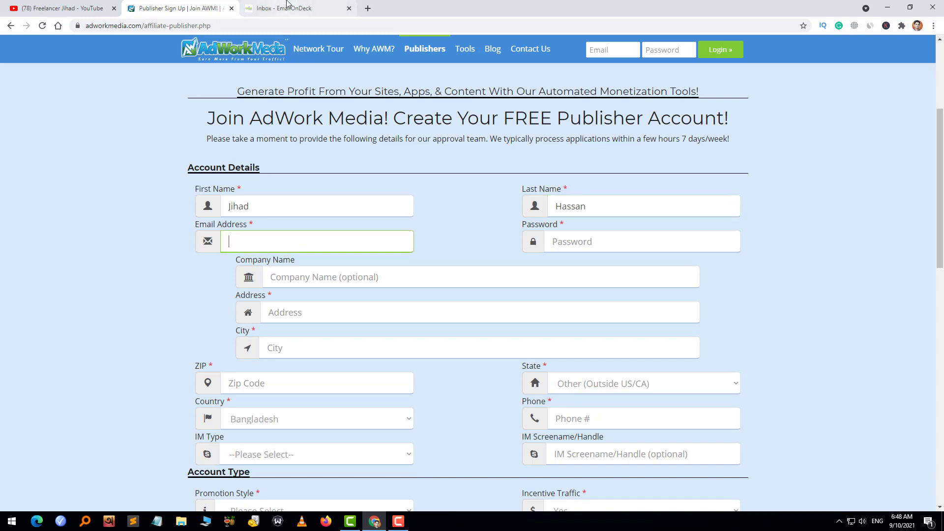
click(151, 221)
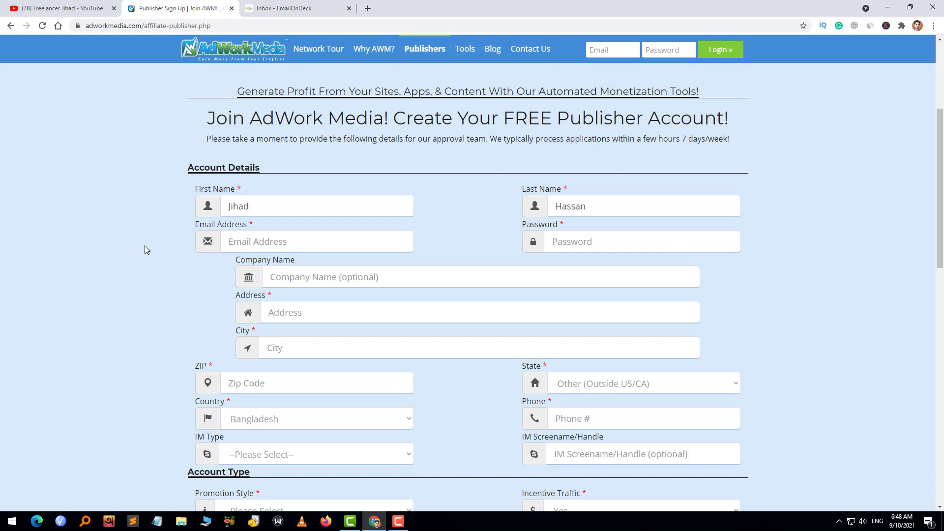
- Copy the temporary address from the EmailOnDeck inbox and return to the sign-up form
click(250, 244)
click(152, 217)
click(280, 244)
click(146, 207)
click(284, 10)
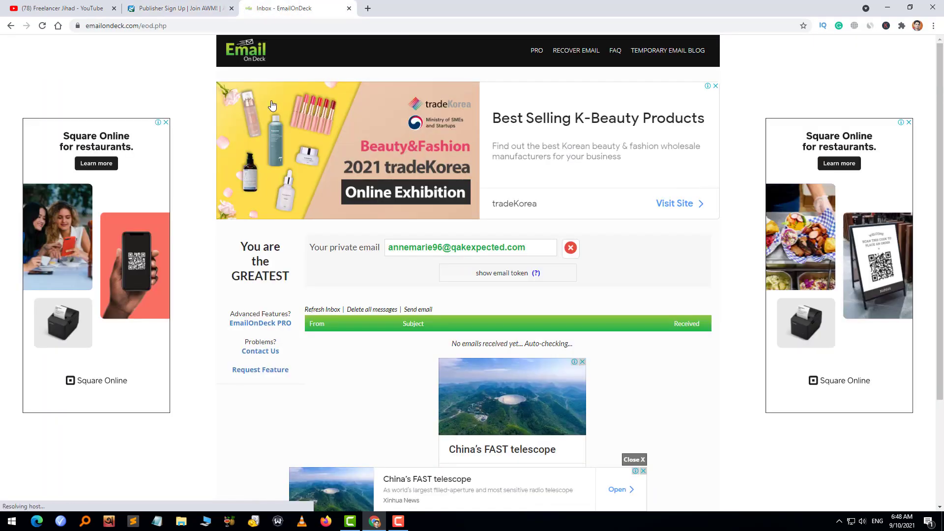
drag(538, 248, 388, 248)
key(ctrl+c)
key(ctrl+shift+Tab)
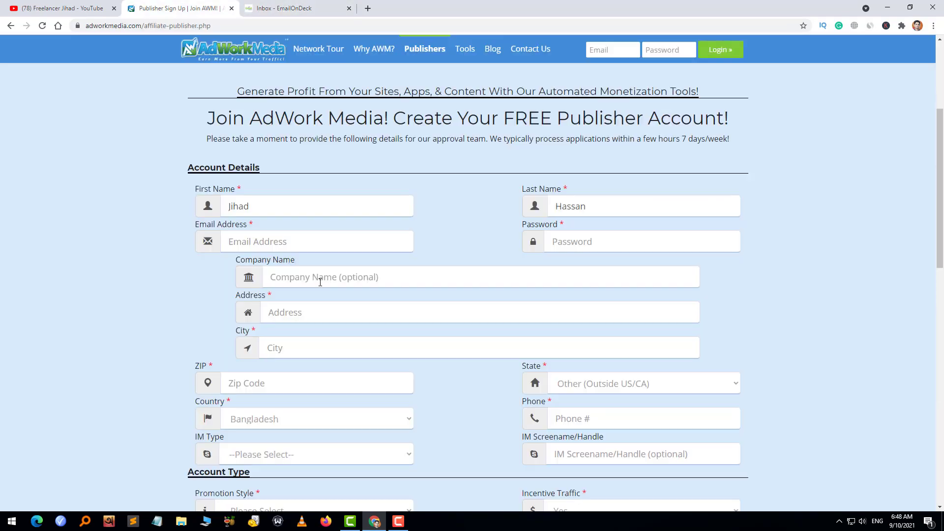
- Paste the temporary email address and enter an account password, leaving Company Name blank
click(288, 240)
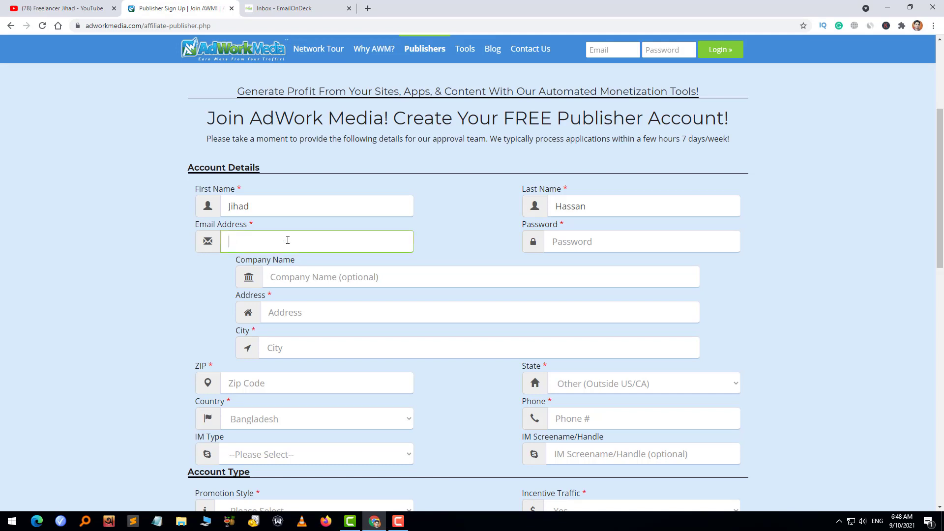
key(ctrl+v)
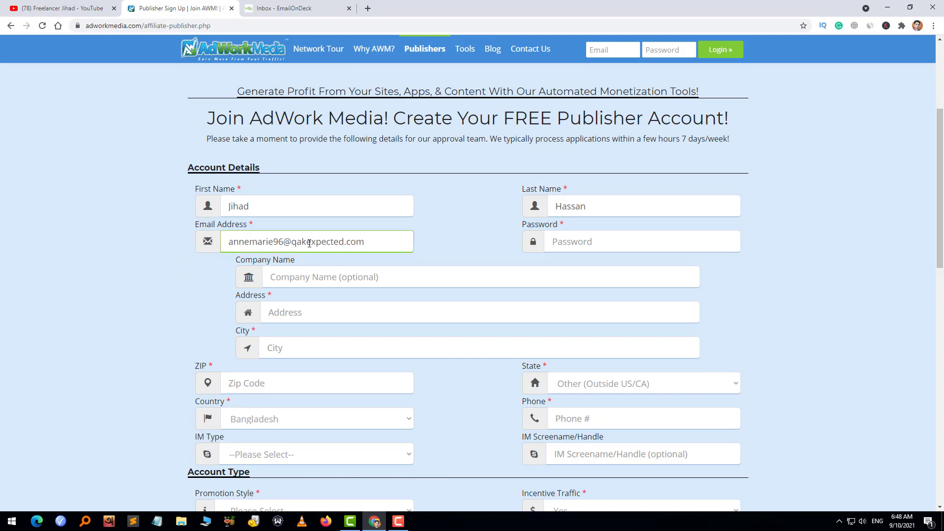
click(590, 240)
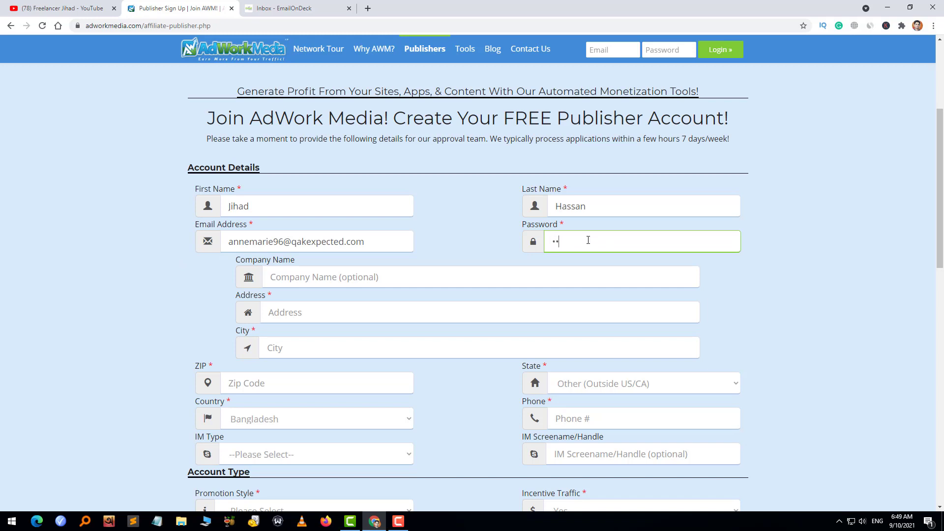
text(••••••••)
click(270, 272)
click(217, 273)
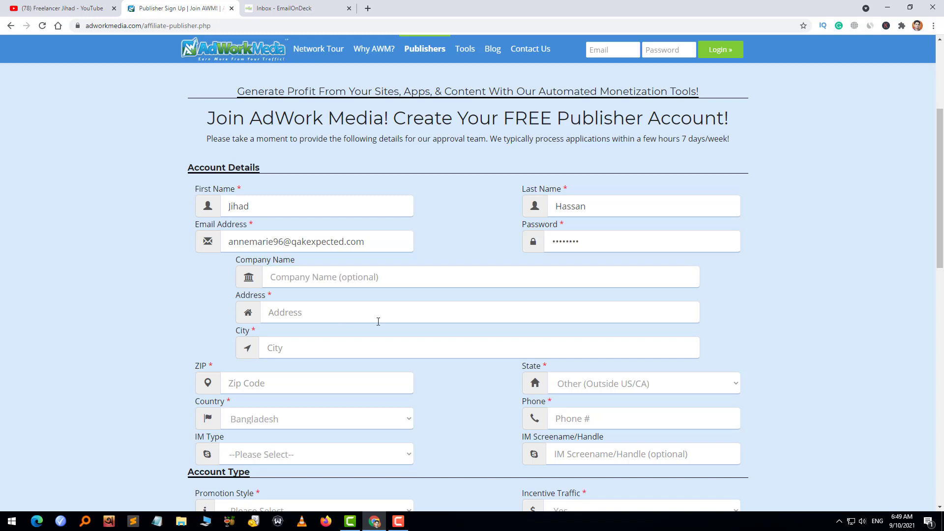
- Fill in the street address, city and ZIP code, keeping State as Other (Outside US/CA)
click(321, 313)
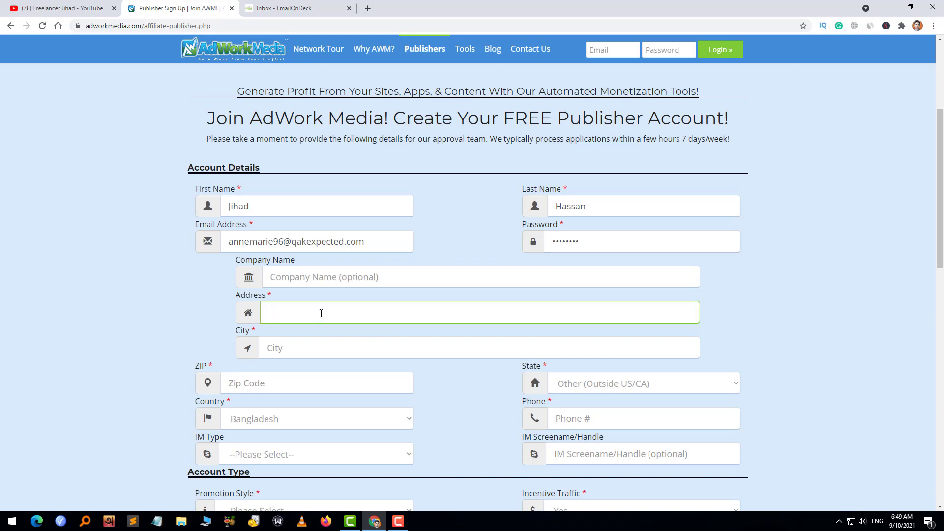
click(298, 349)
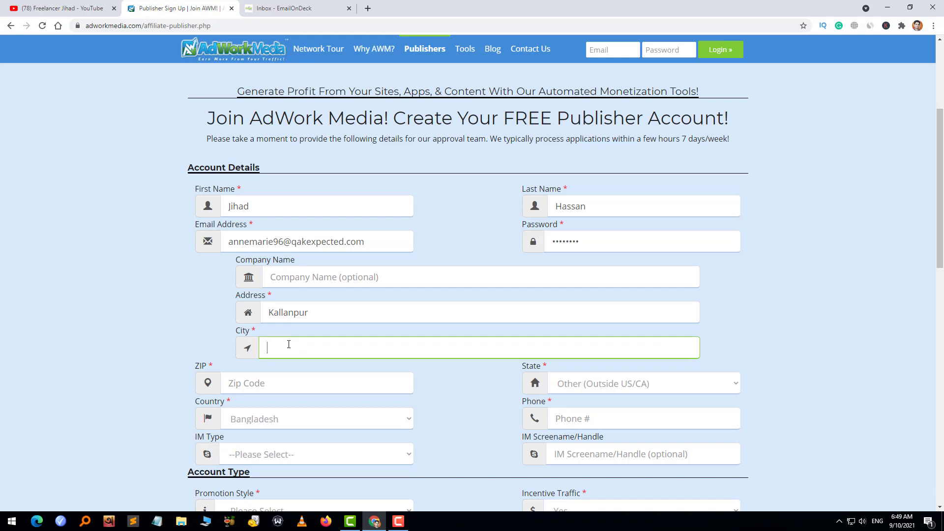
text(Birampur)
click(272, 383)
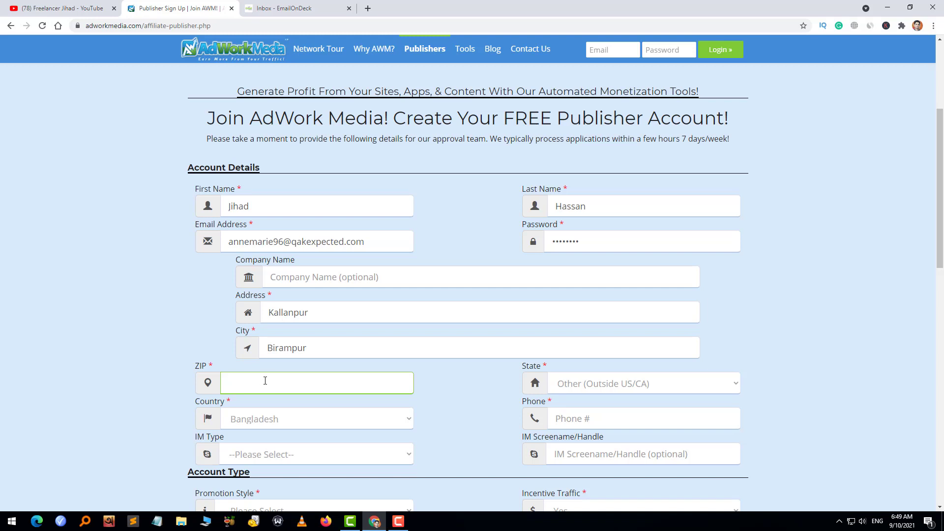
text(5266)
click(586, 385)
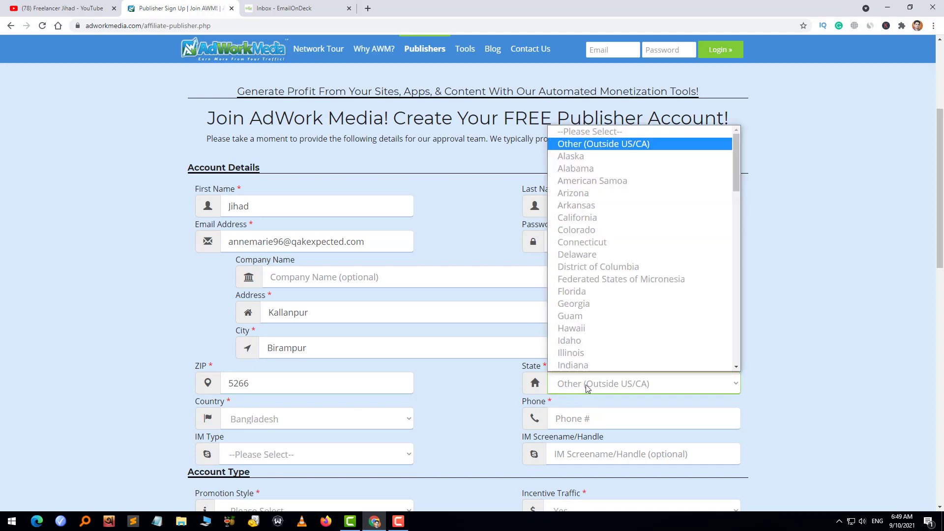
click(587, 387)
scroll(444, 388, down, 4)
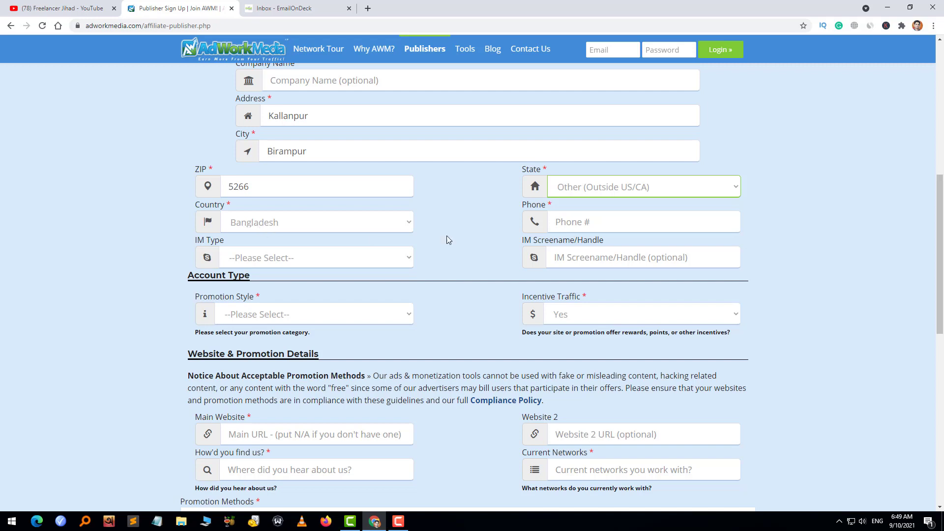
- Enter the applicant's phone number and choose Skype as the IM type
click(608, 220)
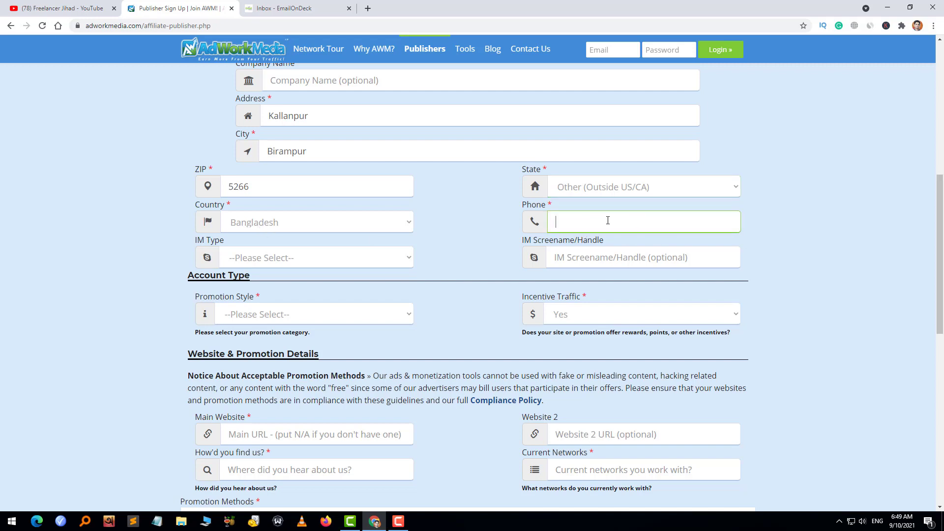
click(259, 252)
click(255, 281)
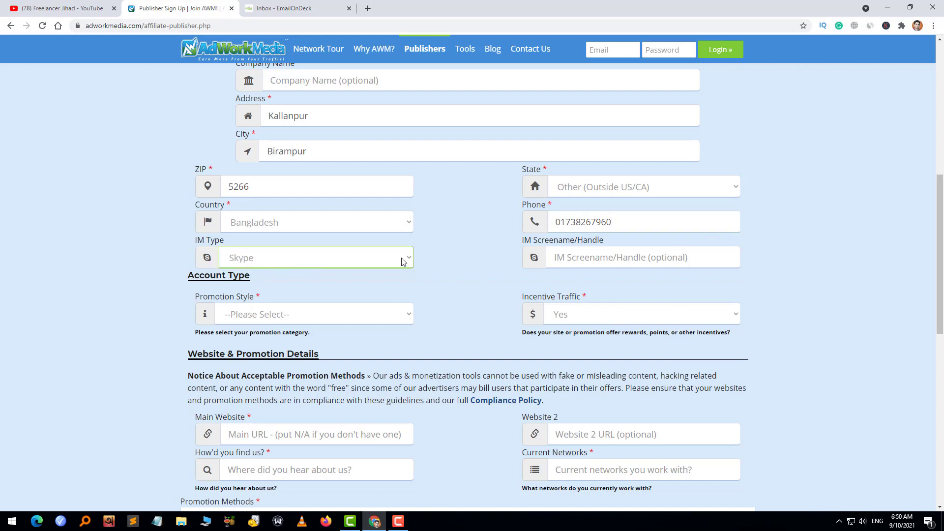
click(587, 262)
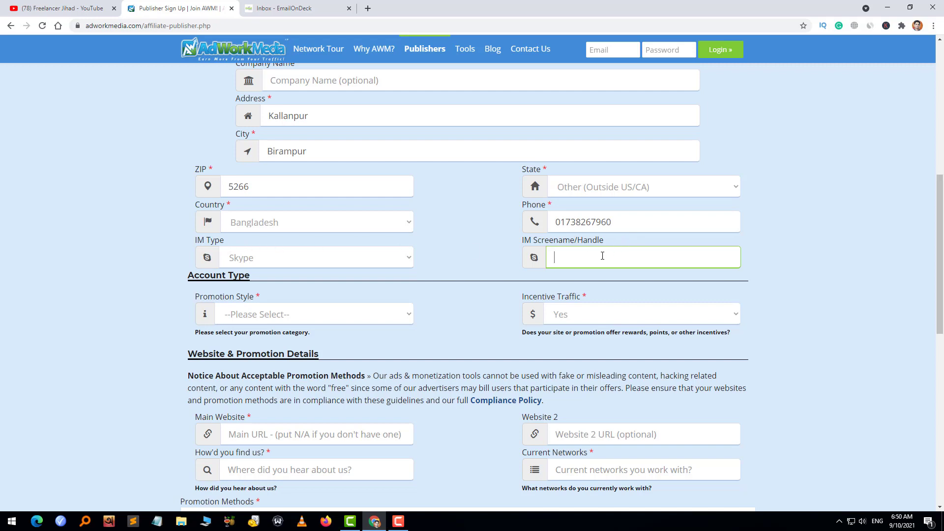
- Enter the applicant's name as the Skype handle and set Promotion Style to Other
click(273, 324)
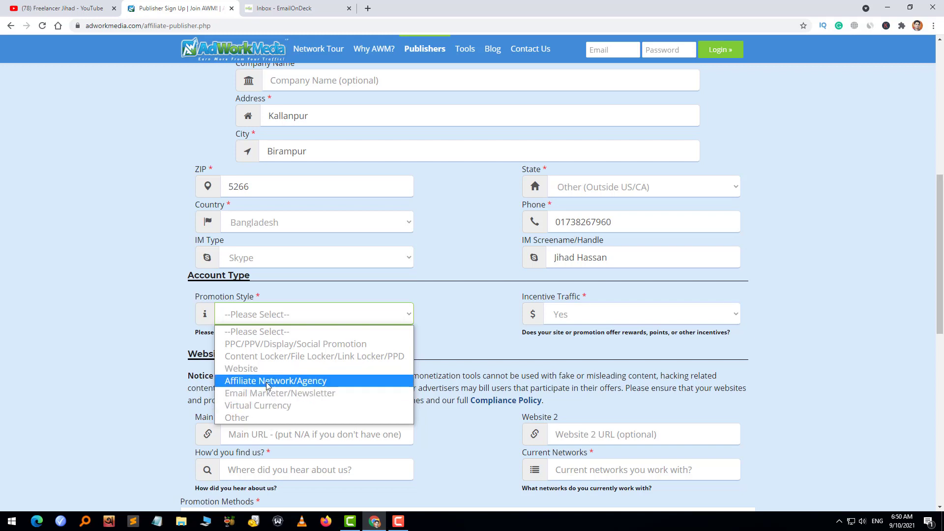
click(235, 417)
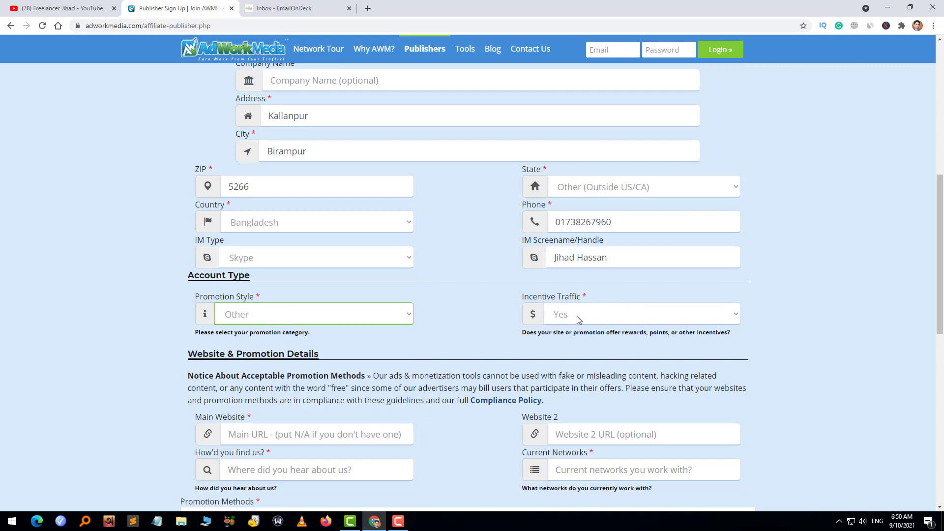
- Set Incentive Traffic to No
click(724, 316)
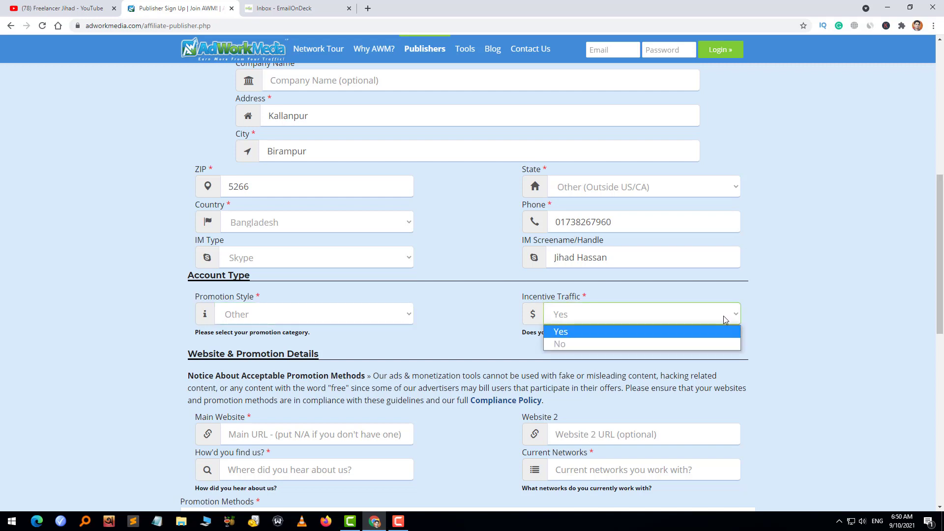
click(625, 347)
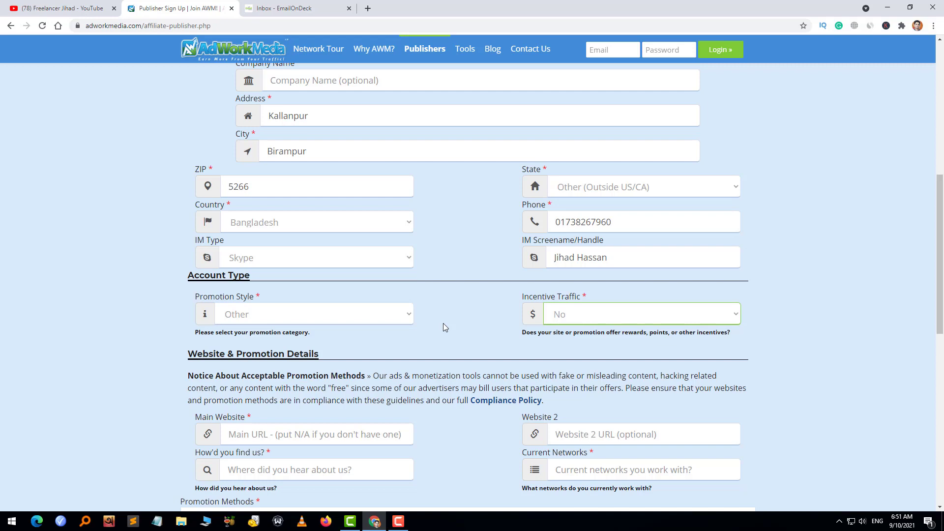
click(443, 322)
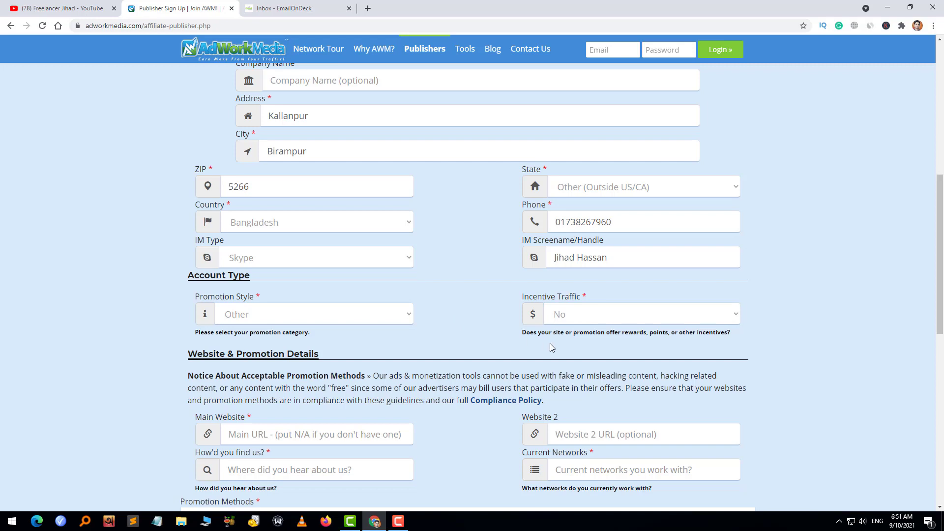
click(735, 319)
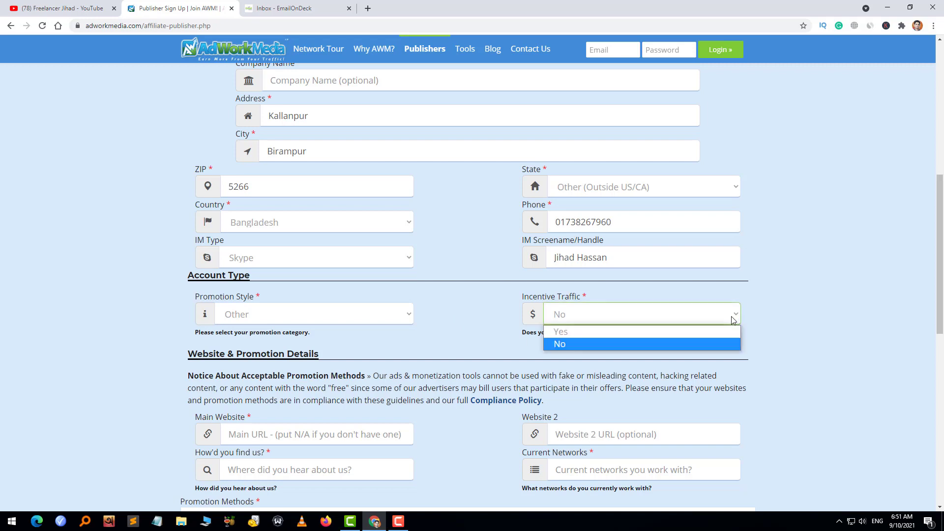
click(671, 343)
click(454, 305)
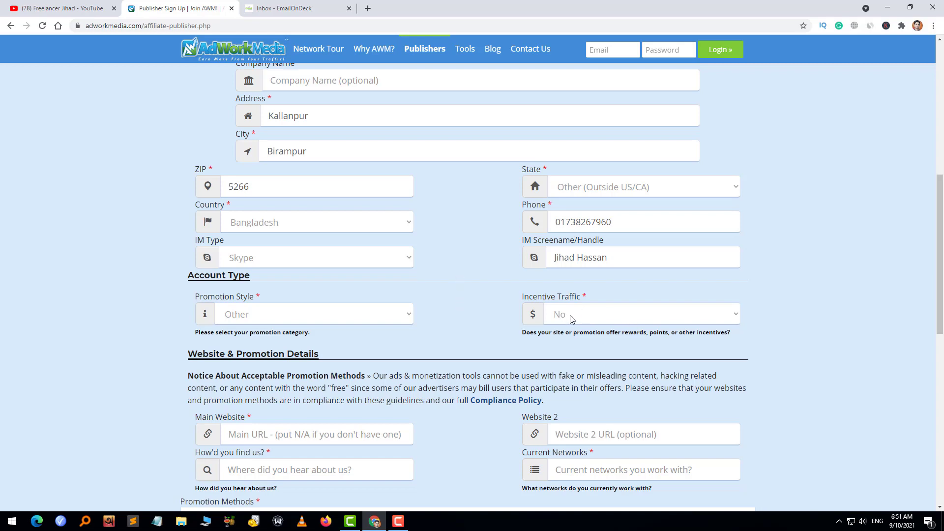
scroll(445, 338, down, 4)
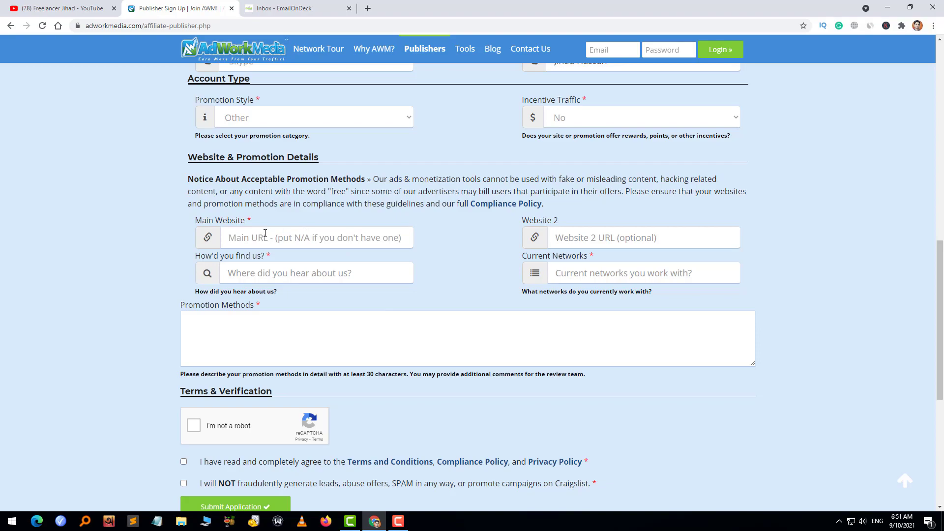
click(262, 239)
click(886, 7)
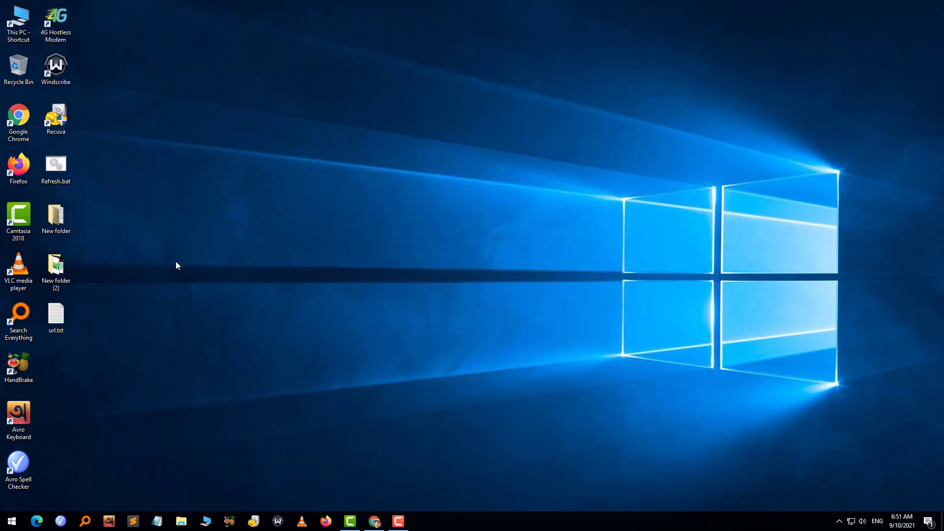
double_click(53, 323)
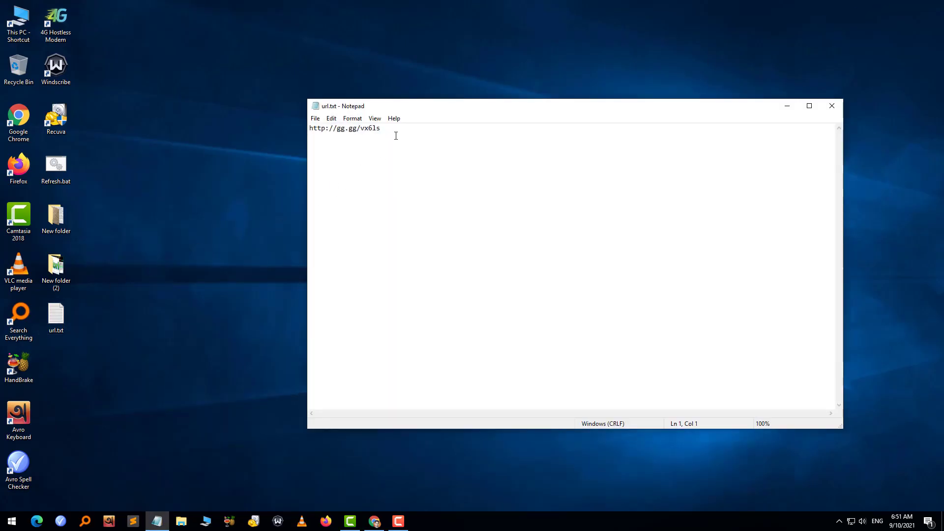
drag(396, 135, 310, 129)
click(831, 105)
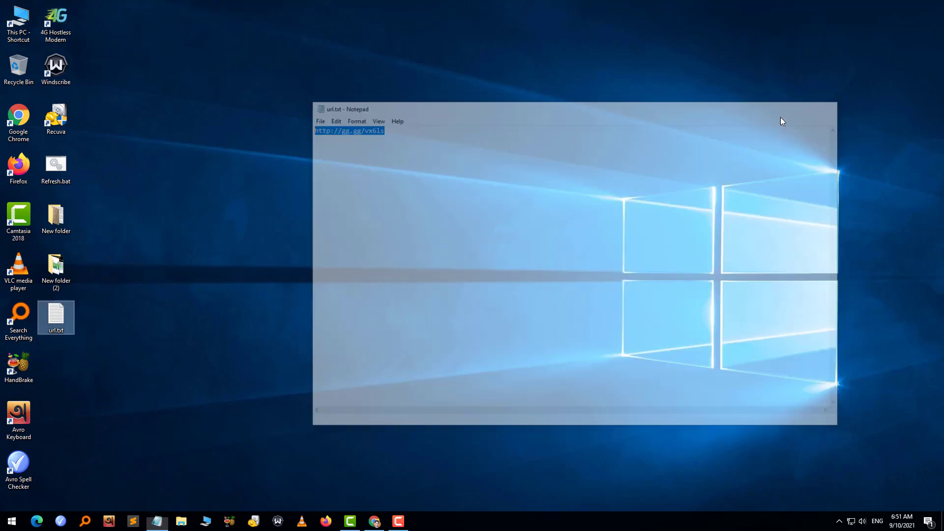
click(374, 521)
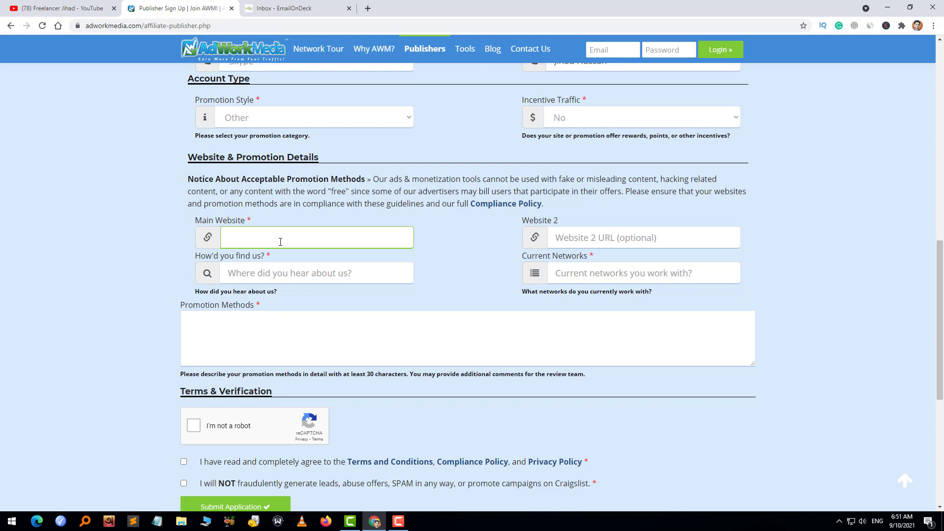
key(ctrl+v)
click(347, 274)
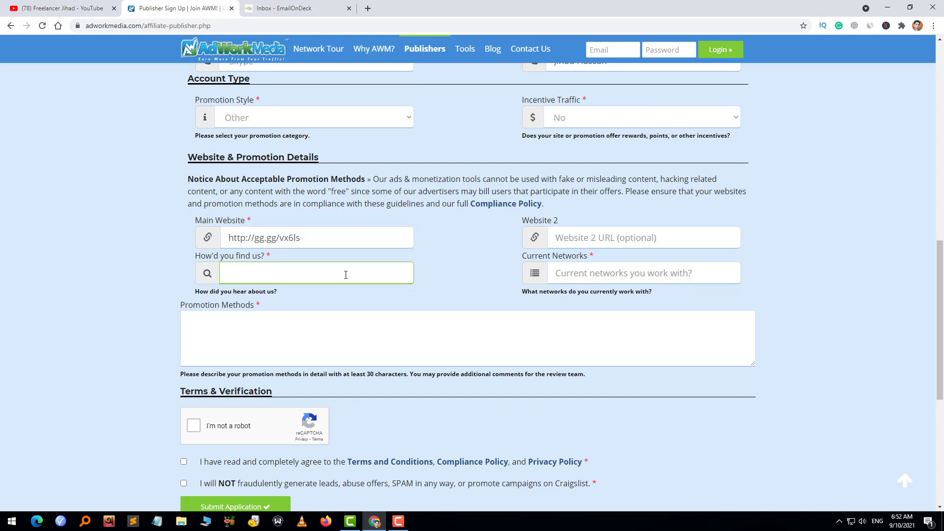
text(Youtube)
- List Lopollos, Trafee, Imonetizeit as current networks and describe video, social media and email marketing
click(588, 270)
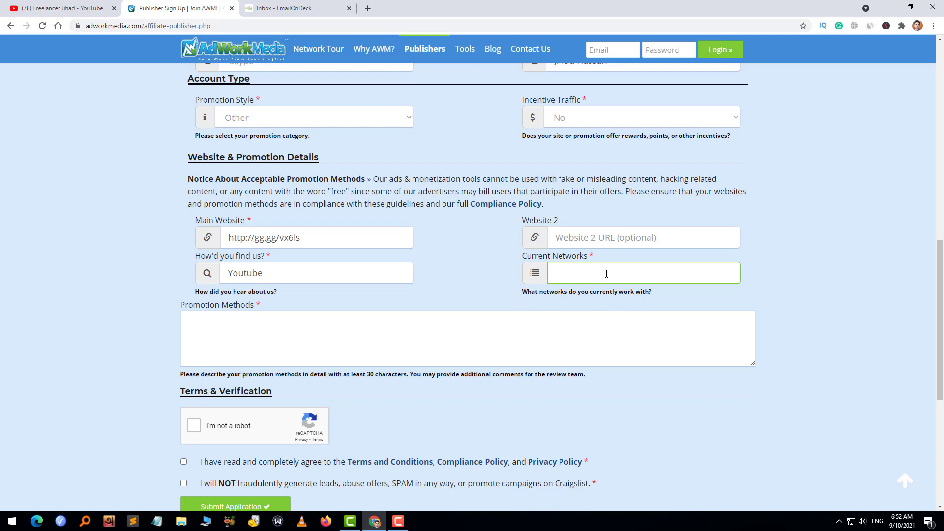
text(Lopollos)
key(BackSpace)
key(BackSpace)
key(BackSpace)
key(BackSpace)
text(llos, Trafee, Imonetizeit,)
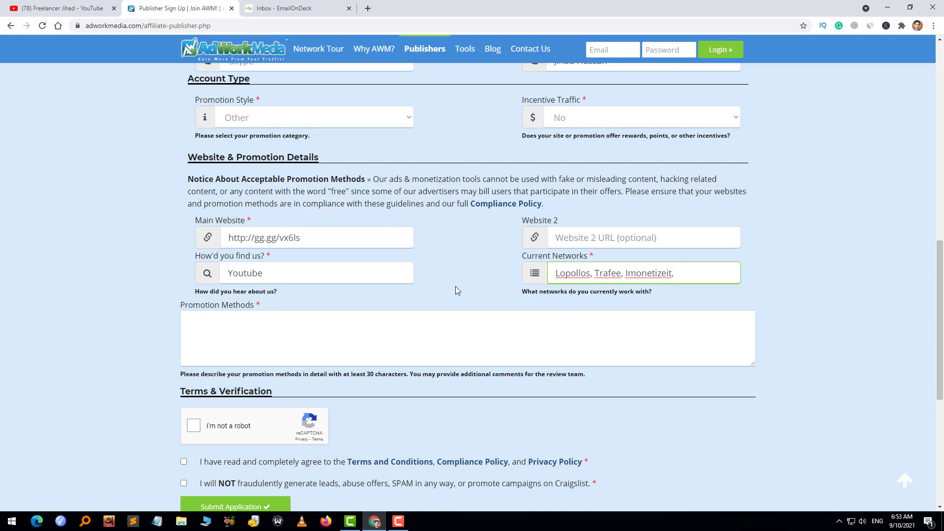
key(BackSpace)
text(.)
click(241, 324)
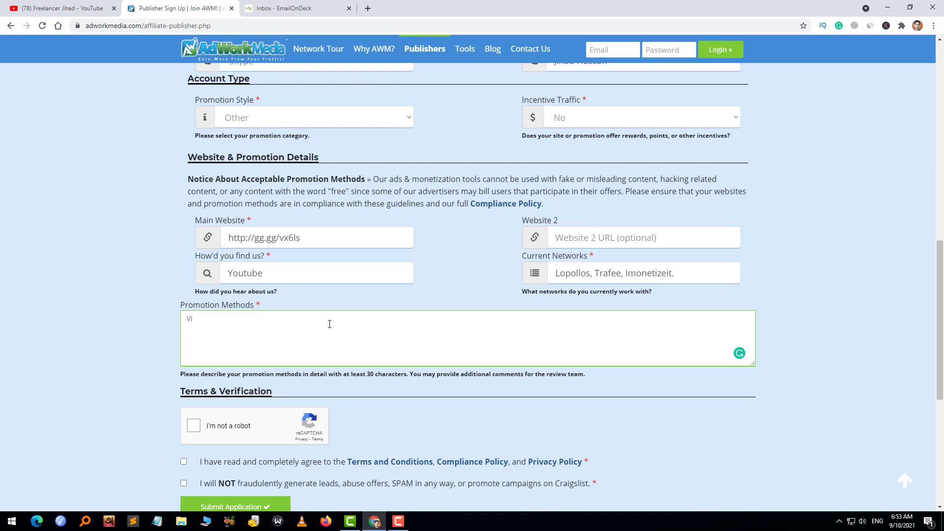
text(deo marketing, Social media marketing)
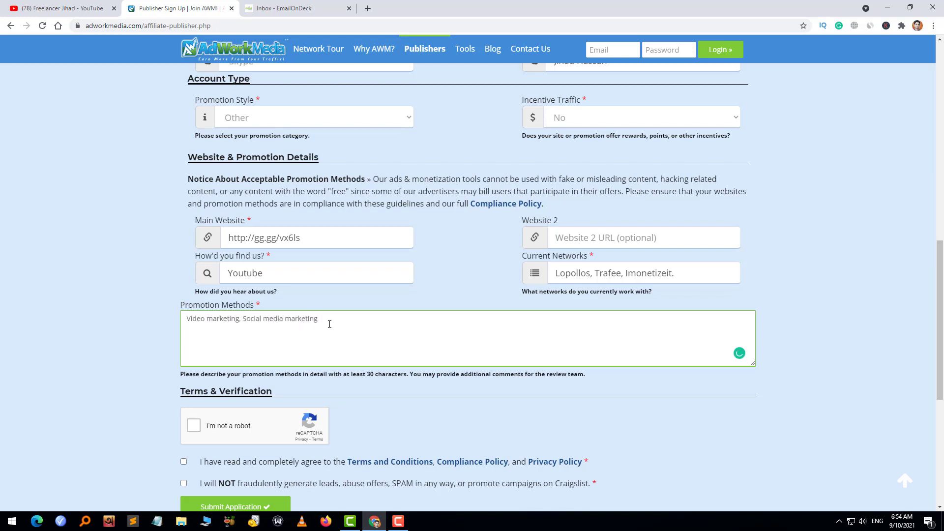
text(, Email marketing.)
- Tick 'I'm not a robot', accept the terms and the no-fraud pledge, and submit the application
scroll(131, 325, down, 3)
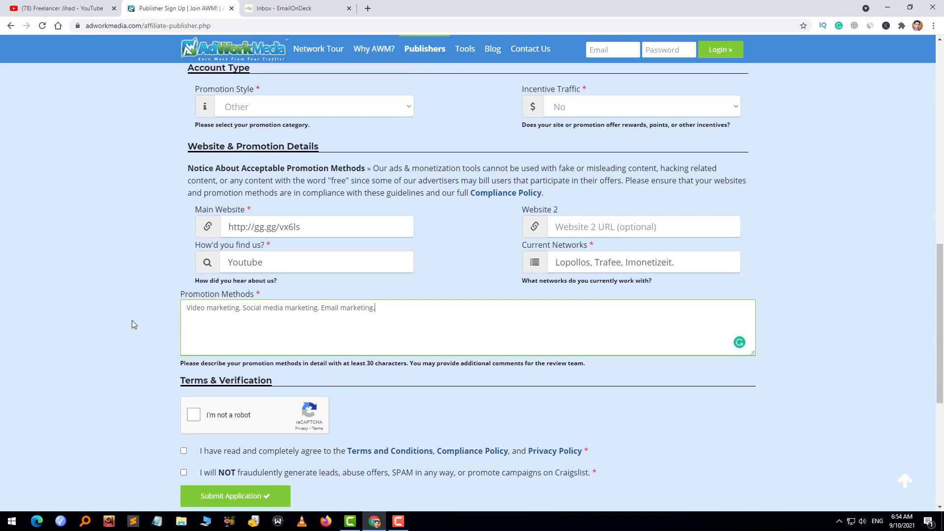
scroll(125, 329, up, 2)
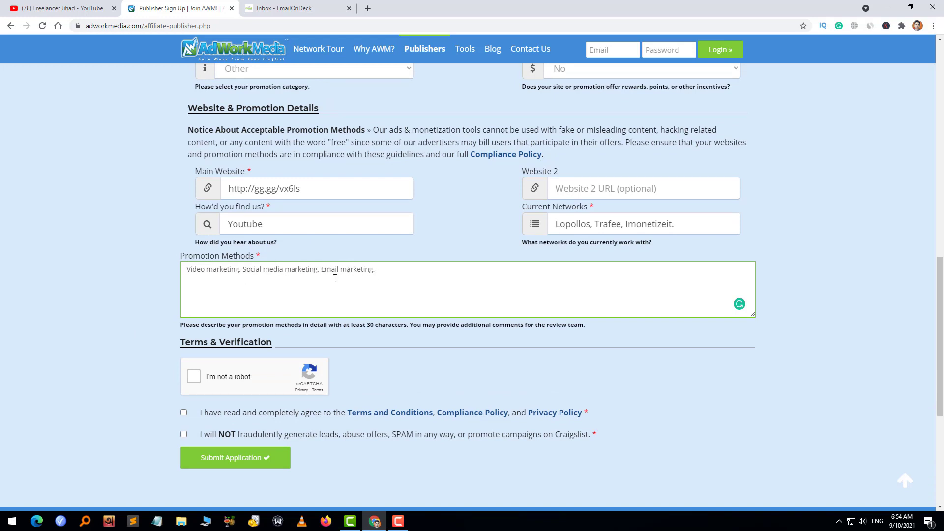
scroll(133, 333, down, 4)
scroll(126, 322, up, 4)
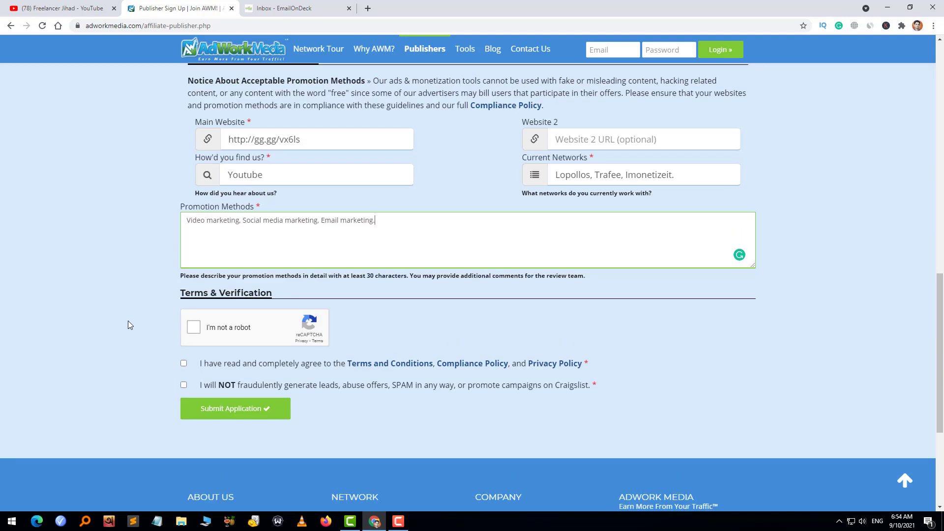
scroll(124, 314, down, 4)
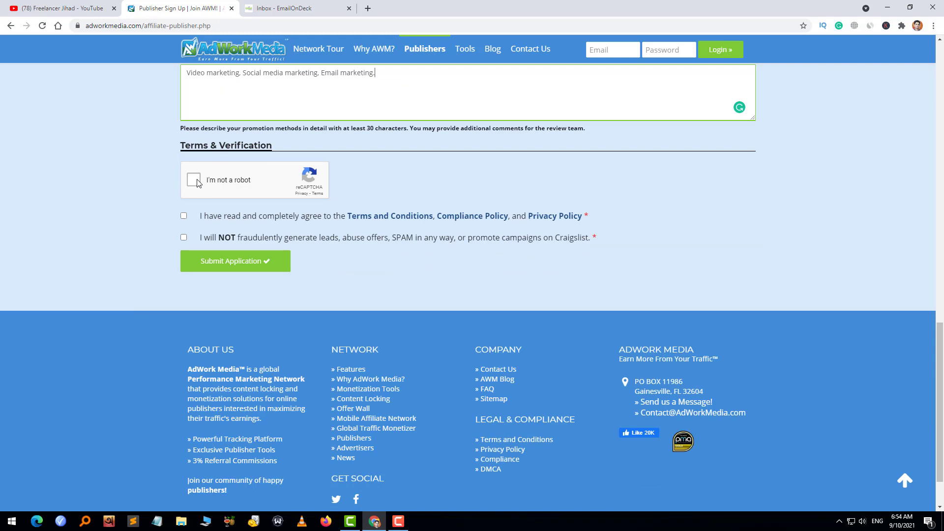
click(199, 183)
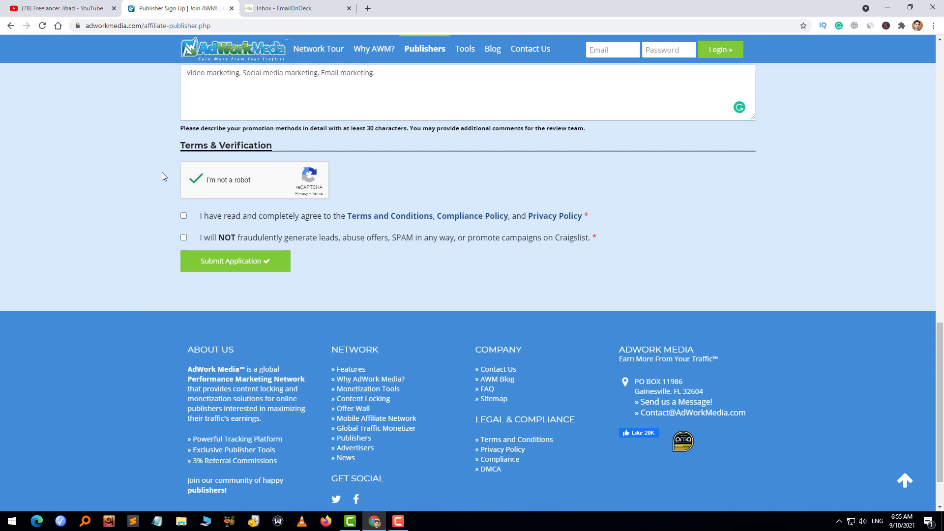
click(183, 217)
click(183, 237)
click(233, 265)
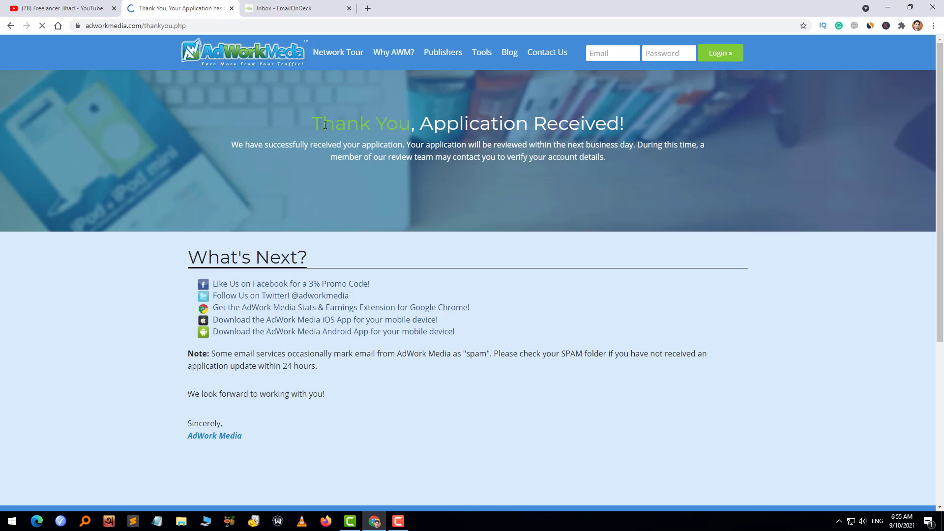
- Read through the 'Thank You, Application Received!' message, highlighting its sentences, then select the login Email box
drag(324, 125, 634, 132)
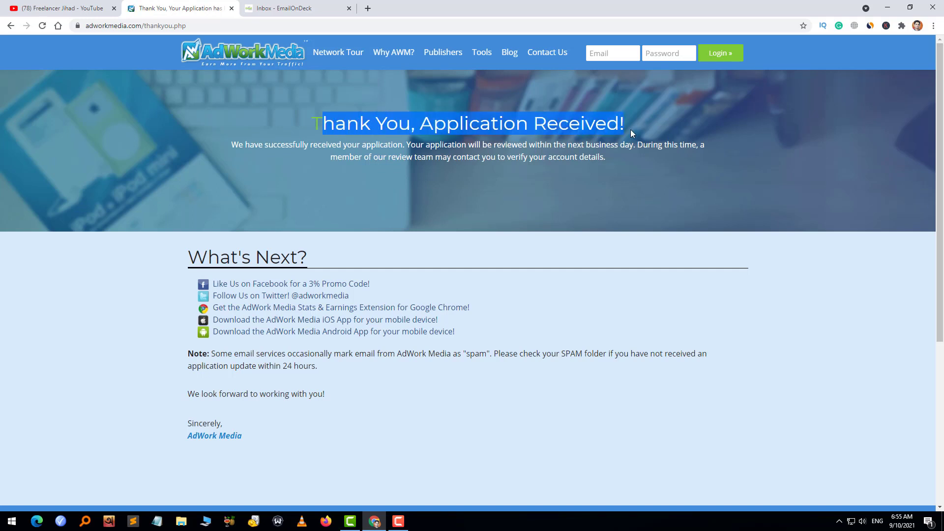
drag(231, 144, 711, 150)
click(409, 144)
drag(331, 156, 608, 159)
click(561, 177)
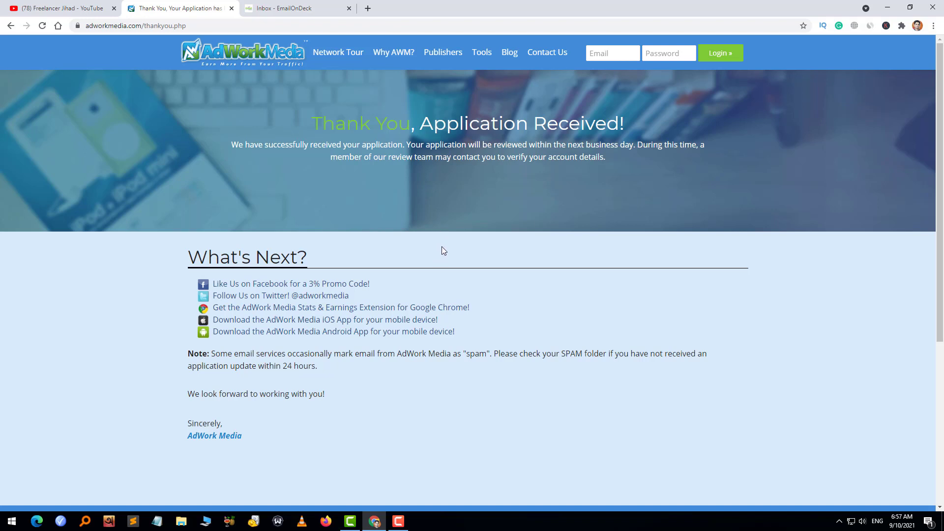
click(613, 53)
drag(567, 142, 637, 147)
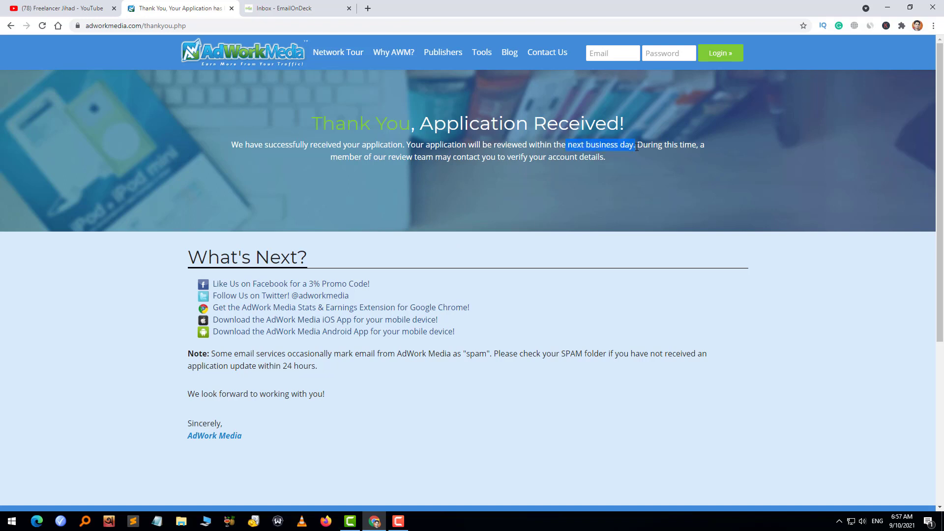
click(468, 251)
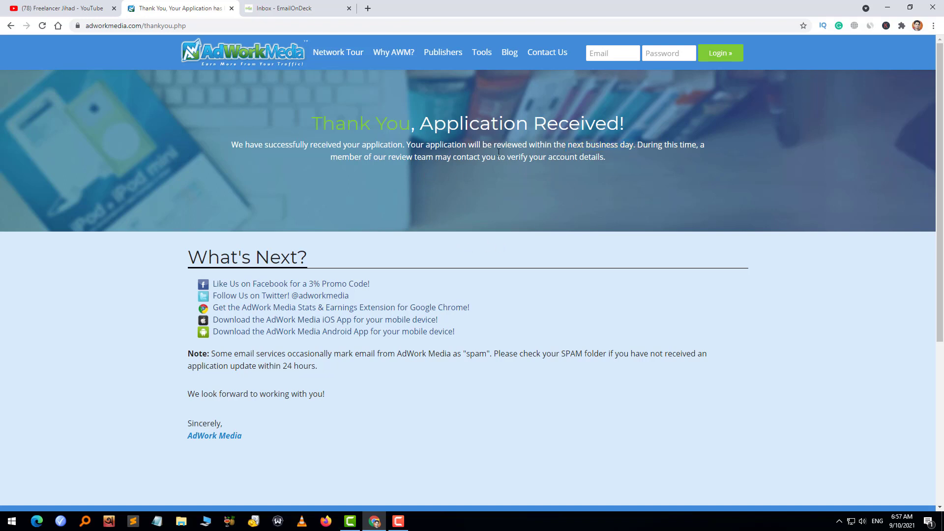
click(610, 51)
click(680, 99)
- Log in with the pasted temporary email and the account password, then switch to the YouTube tab
click(290, 8)
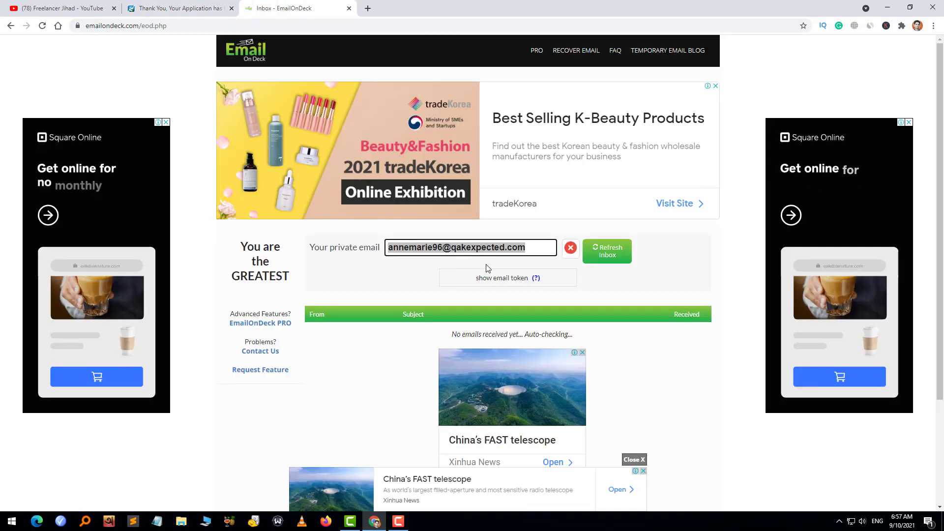
click(165, 4)
click(614, 53)
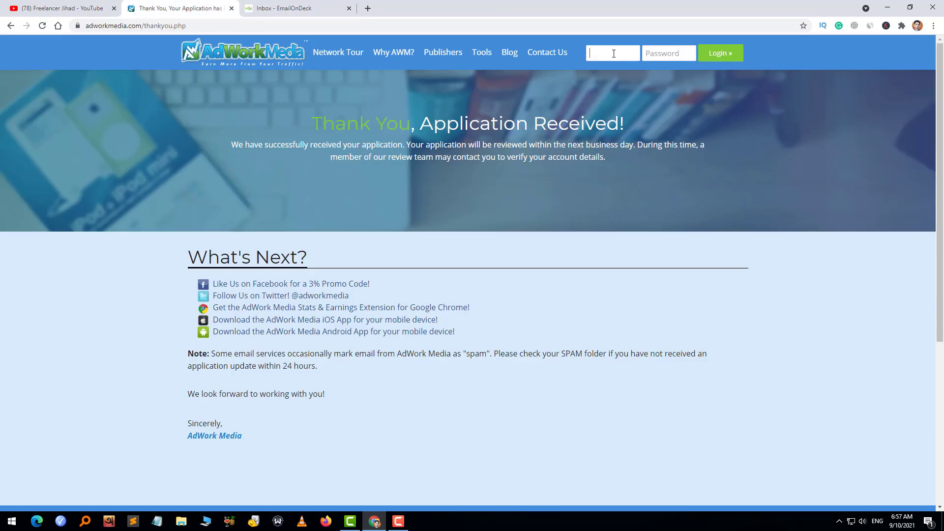
key(ctrl+v)
click(659, 51)
text(•)
text(•••••••)
click(720, 53)
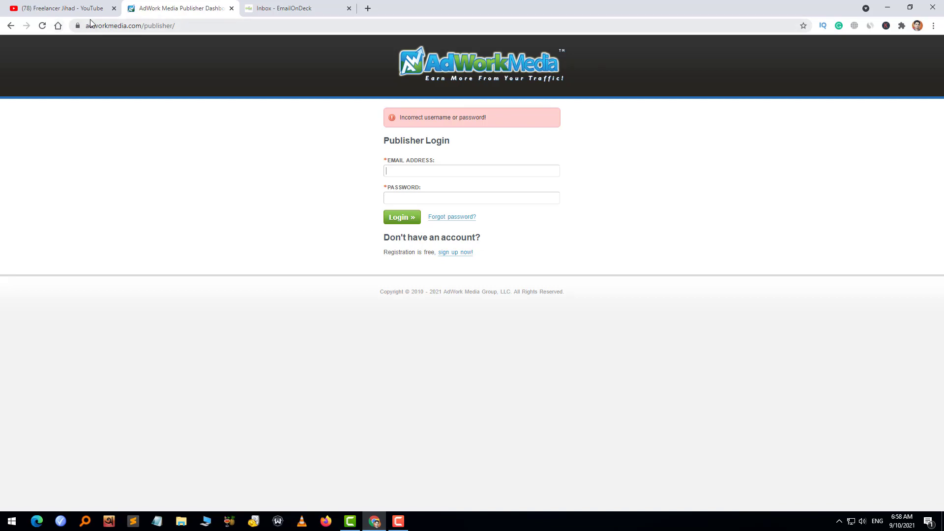
click(57, 9)
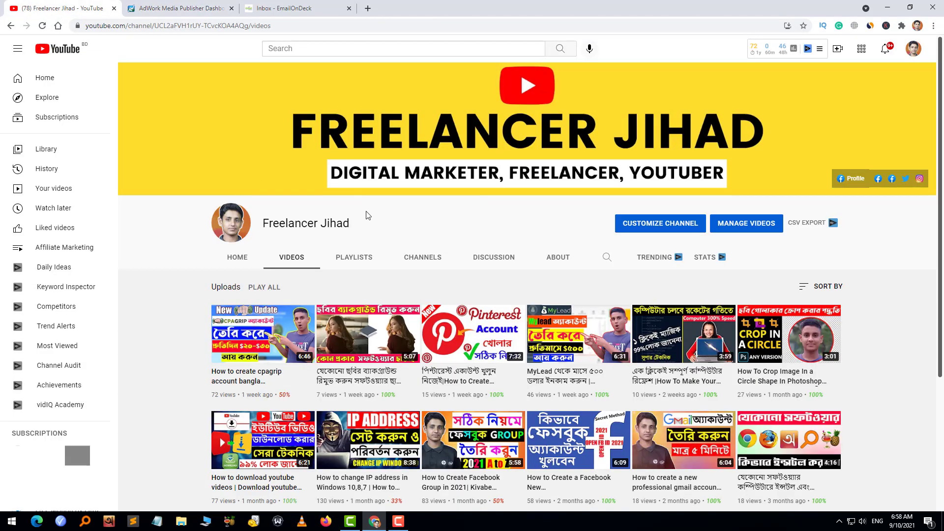